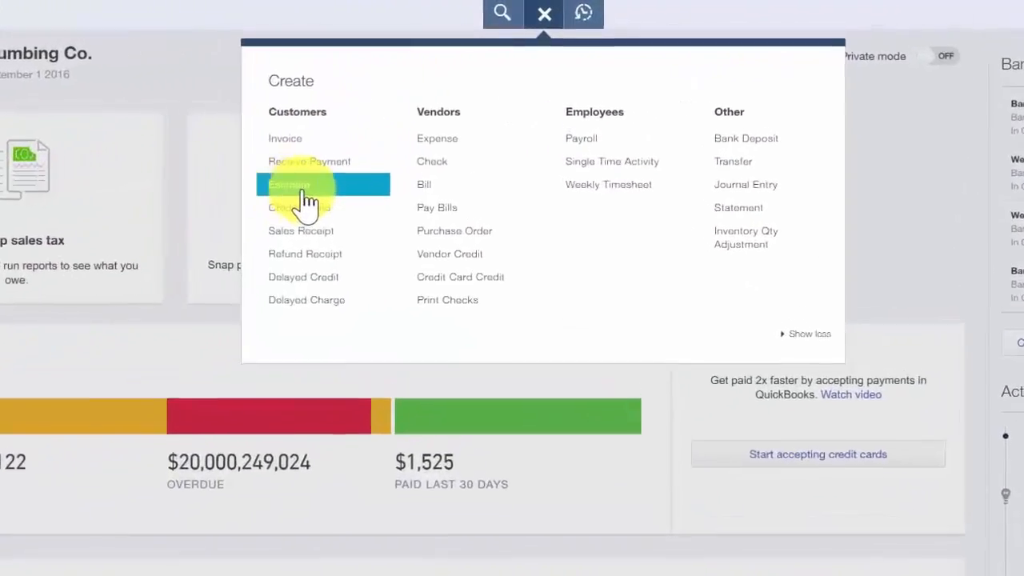
# - Create a new estimate and assign it to an existing customer from the customer list
pyautogui.click(306, 192)
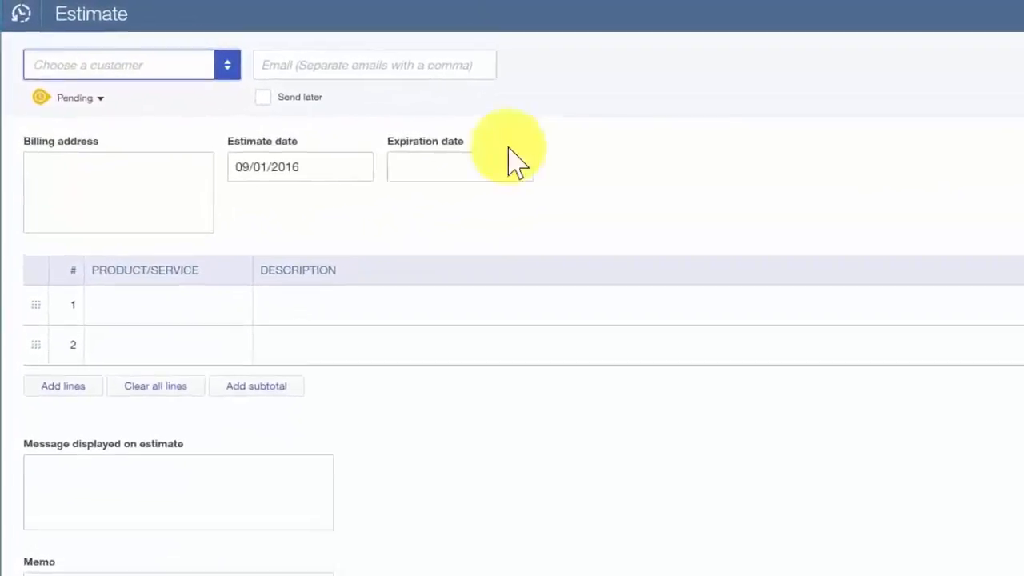
pyautogui.click(227, 67)
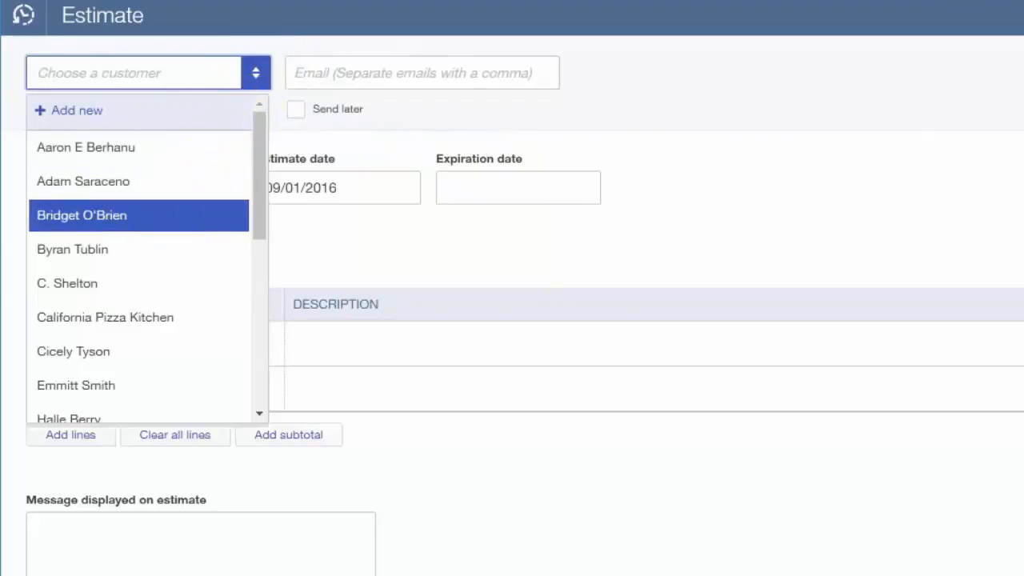
pyautogui.click(194, 218)
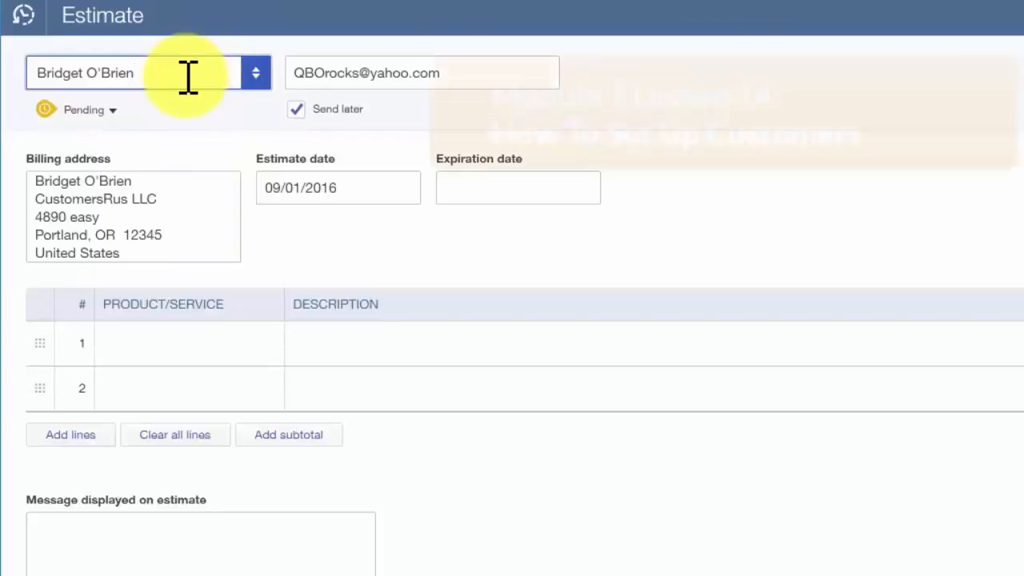
# - Examine the estimate's customer choices, e-mail, billing address, estimate date and expiration date fields
pyautogui.click(252, 74)
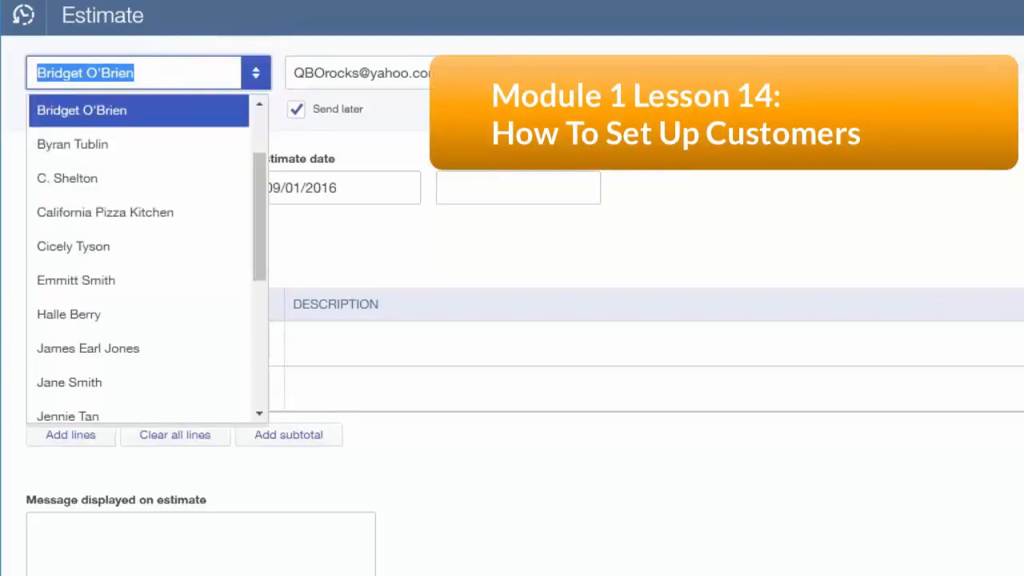
pyautogui.scroll(3, 260, 184)
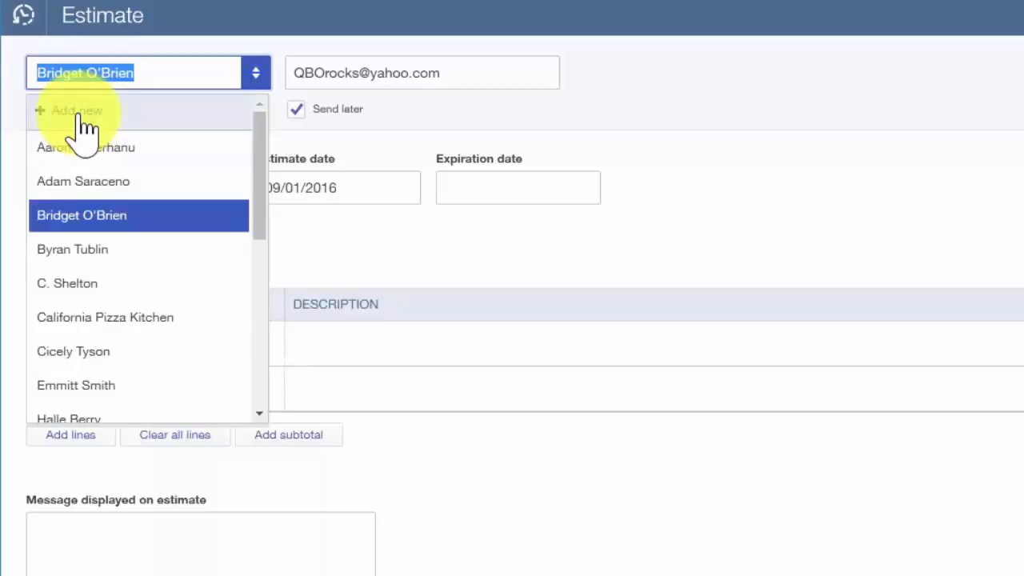
pyautogui.click(491, 78)
pyautogui.moveTo(480, 73); pyautogui.dragTo(286, 72)
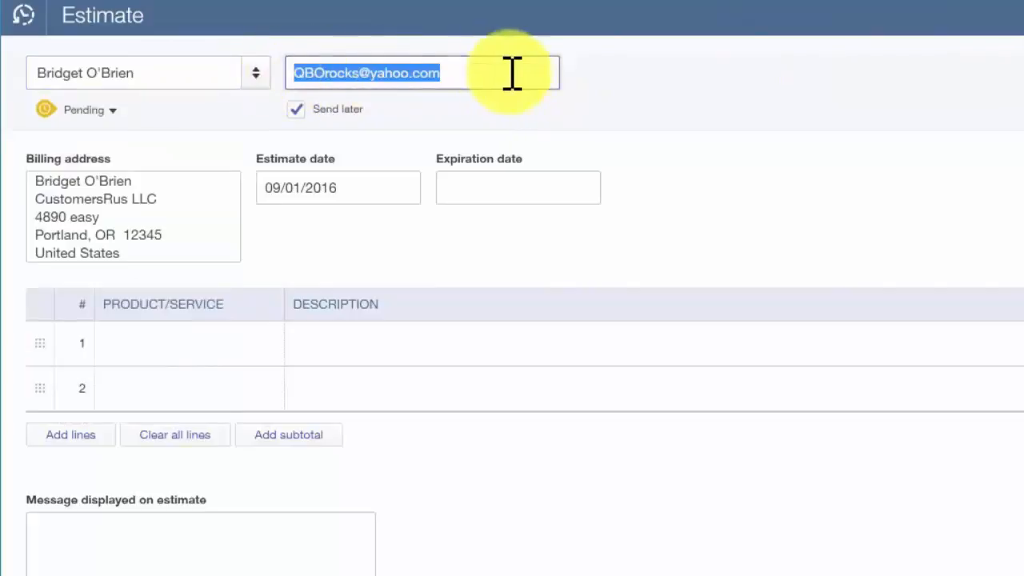
pyautogui.press('Right')
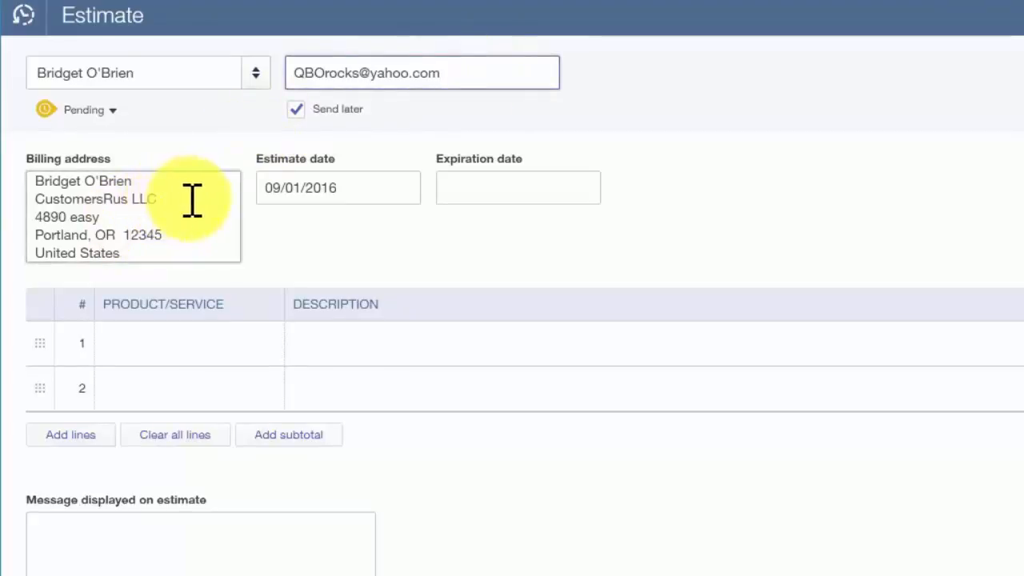
pyautogui.click(167, 180)
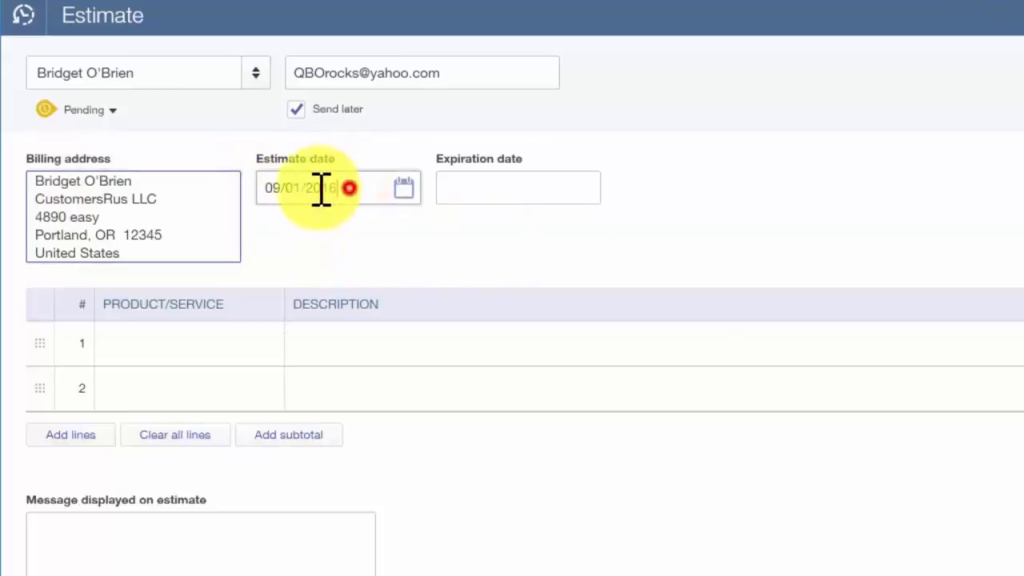
pyautogui.moveTo(320, 189); pyautogui.dragTo(240, 187)
pyautogui.click(354, 190)
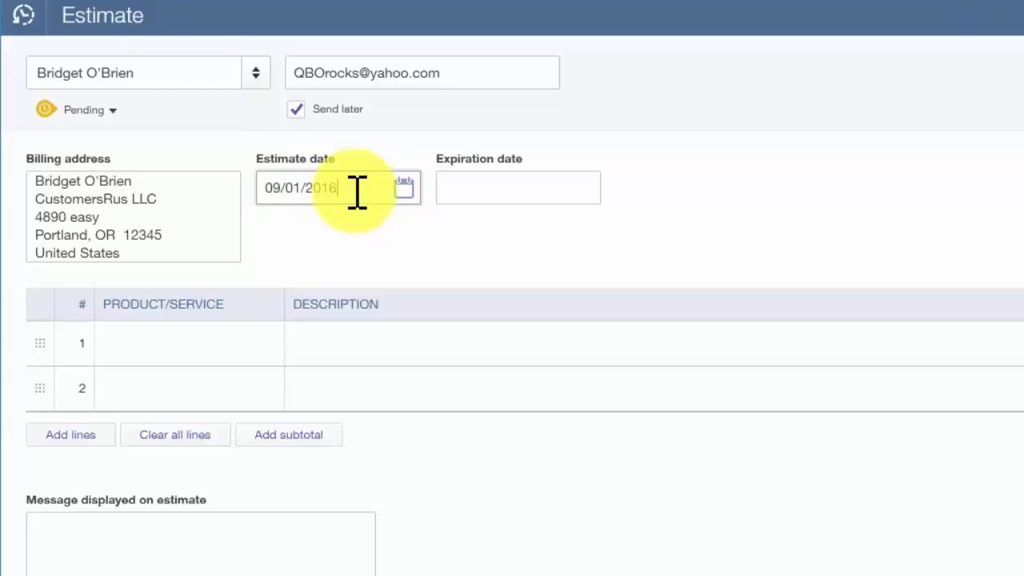
pyautogui.click(520, 187)
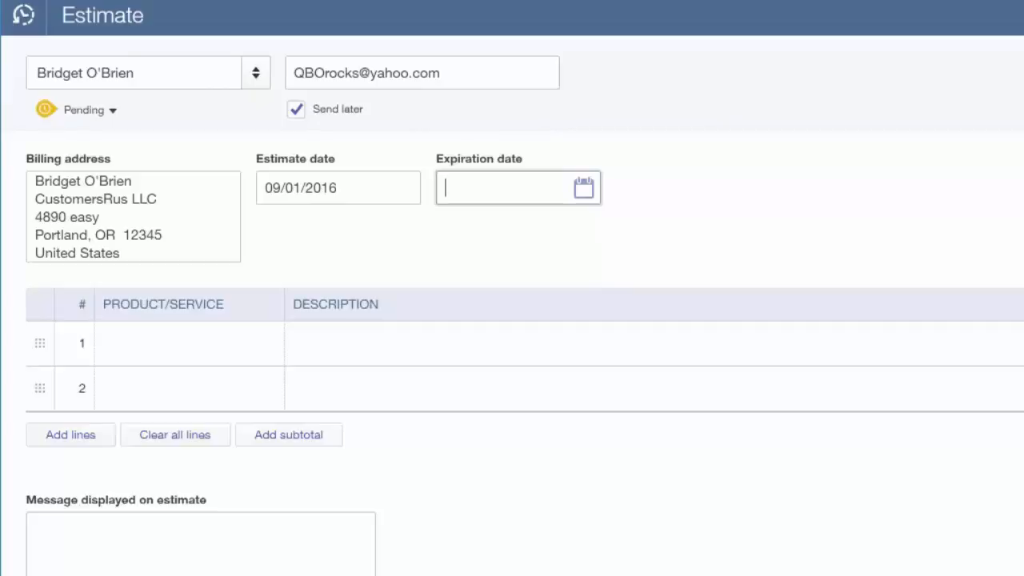
# - Fill the first estimate line with the service Installation and the description "Install sinks in the kitchen and bathrooms"
pyautogui.click(148, 344)
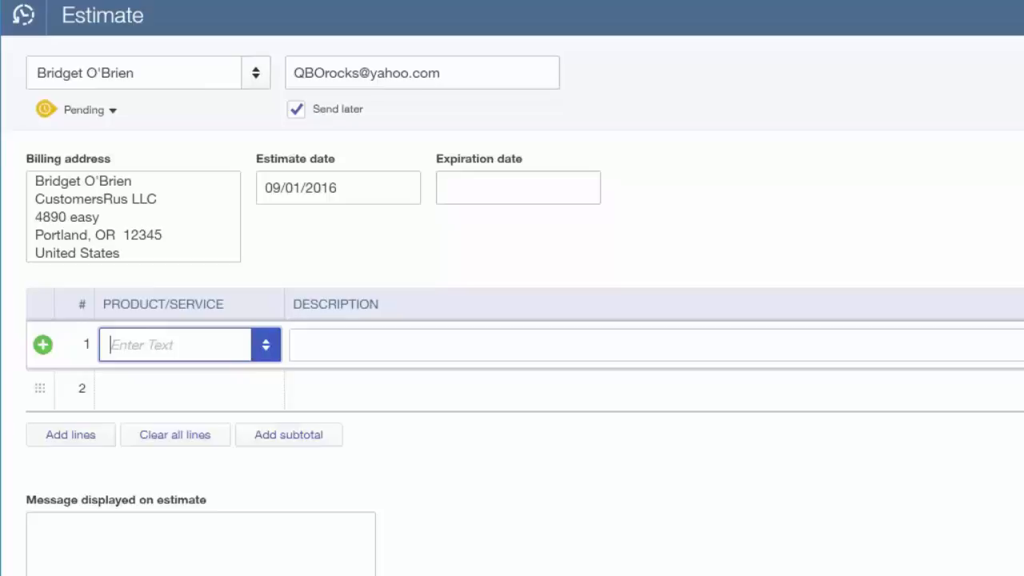
pyautogui.click(269, 352)
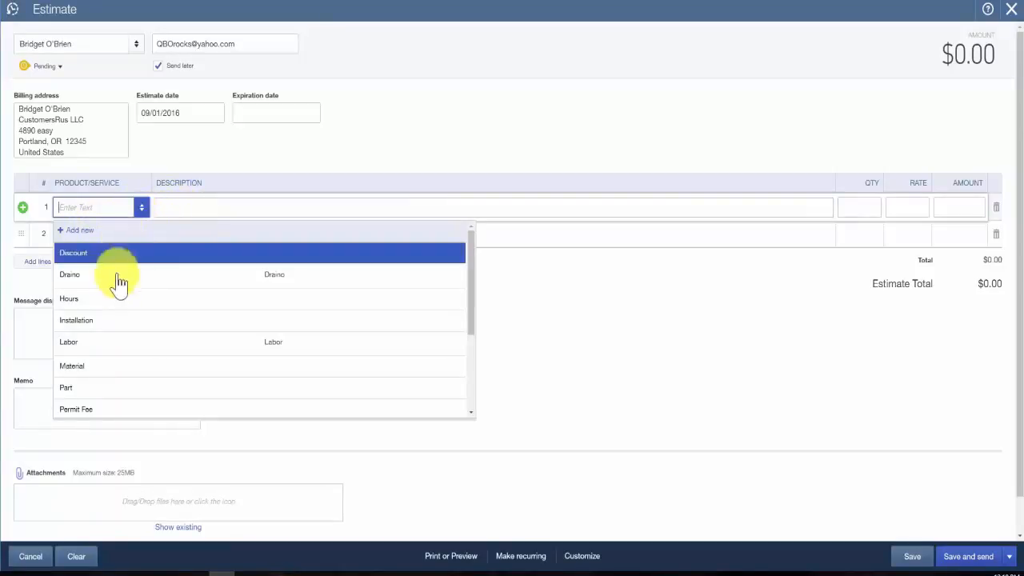
pyautogui.click(95, 350)
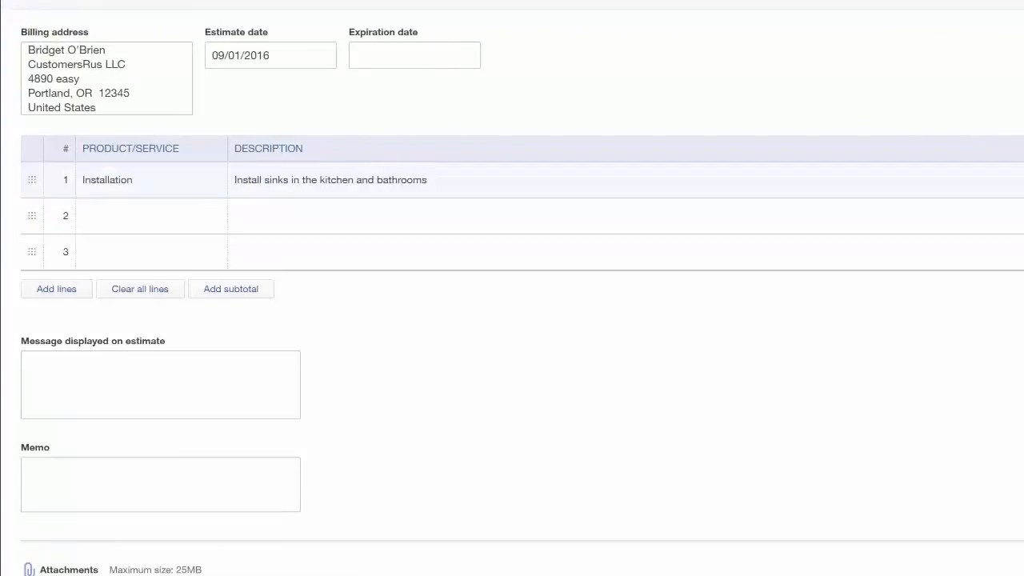
pyautogui.click(217, 181)
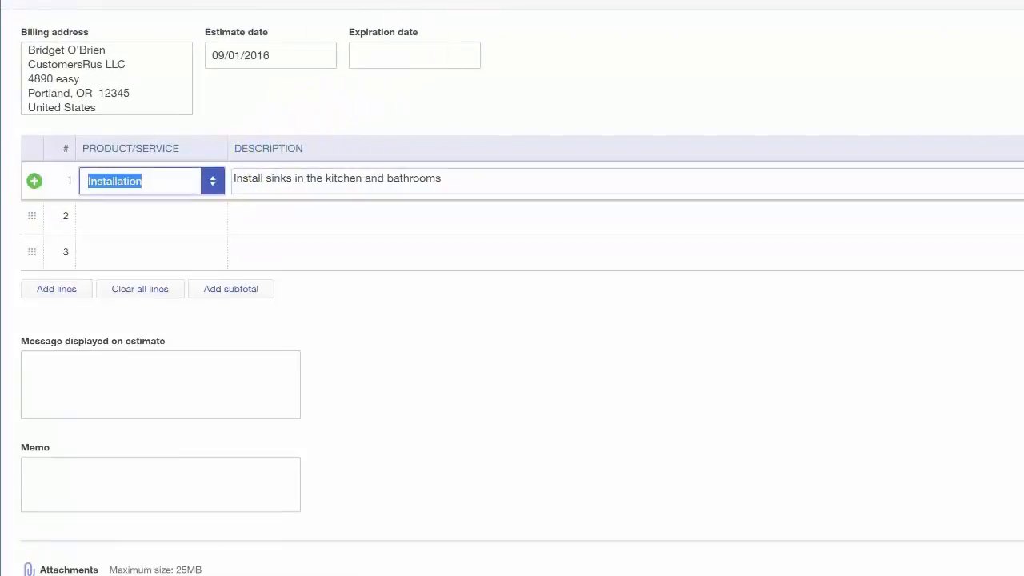
pyautogui.press('Tab')
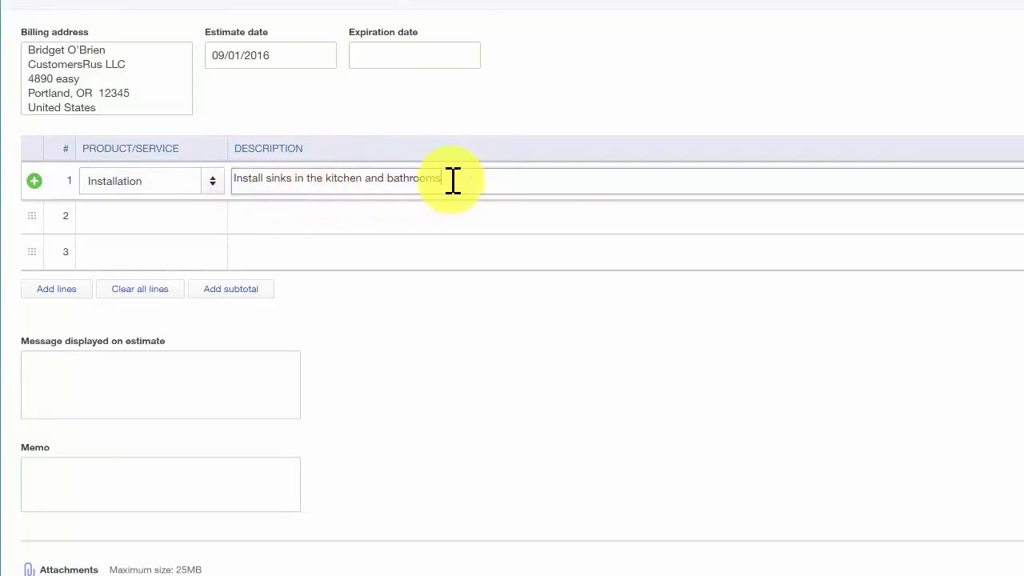
pyautogui.moveTo(453, 179); pyautogui.dragTo(232, 179)
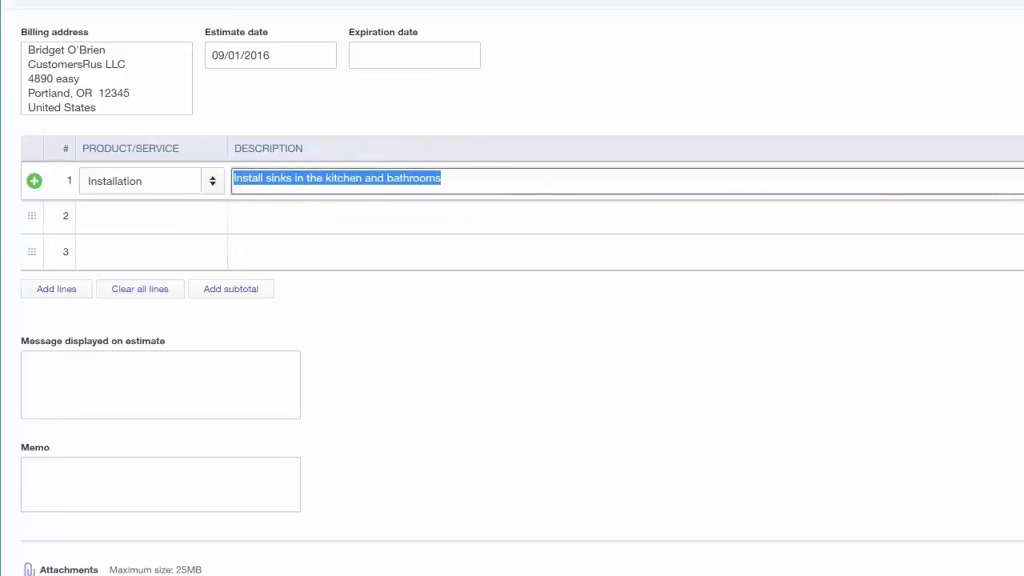
pyautogui.click(505, 179)
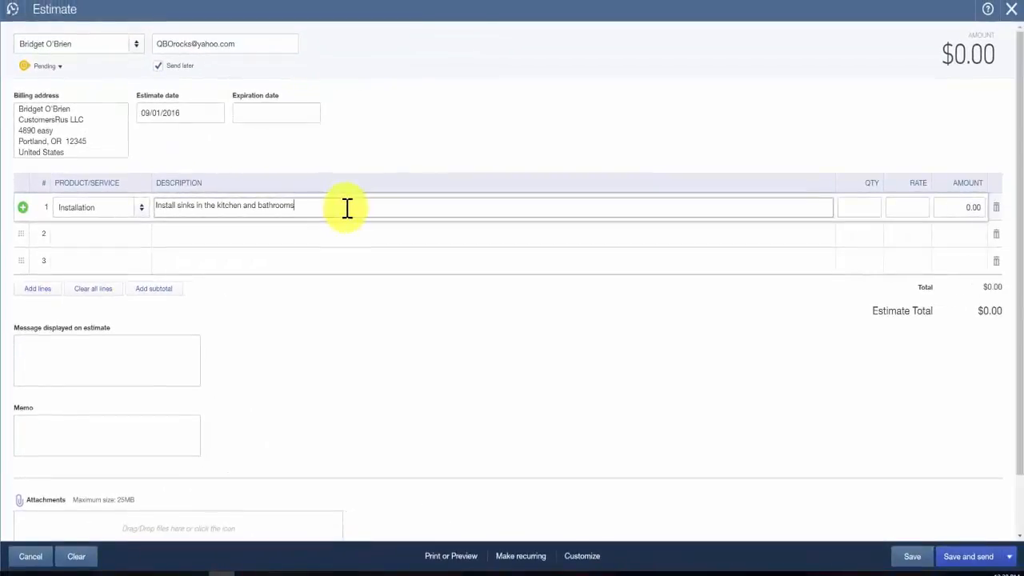
# - Set the Installation line's quantity to 3 and its rate to 150.00, and check how its amount is calculated
pyautogui.press('Tab')
pyautogui.write('3')
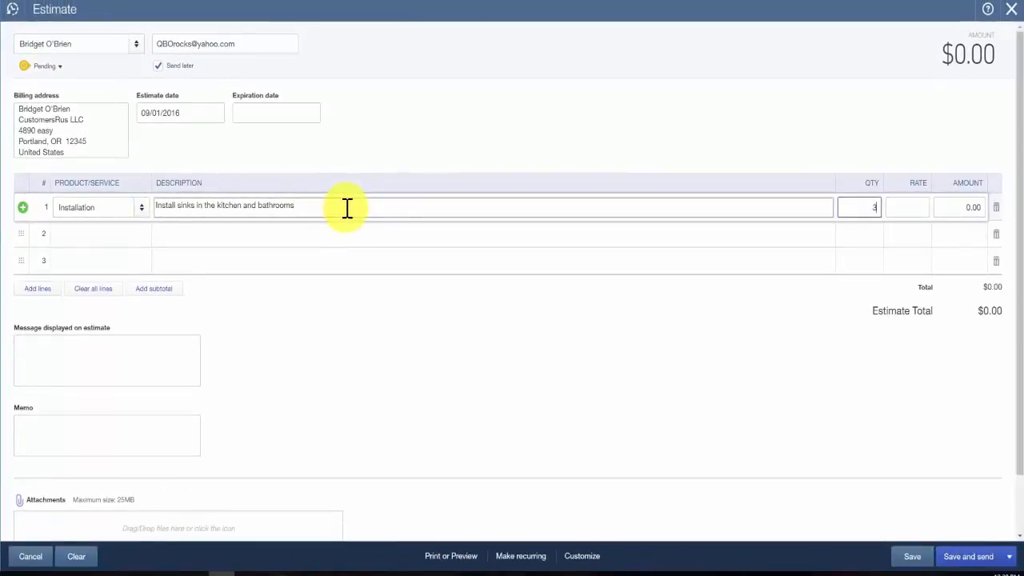
pyautogui.press('Tab')
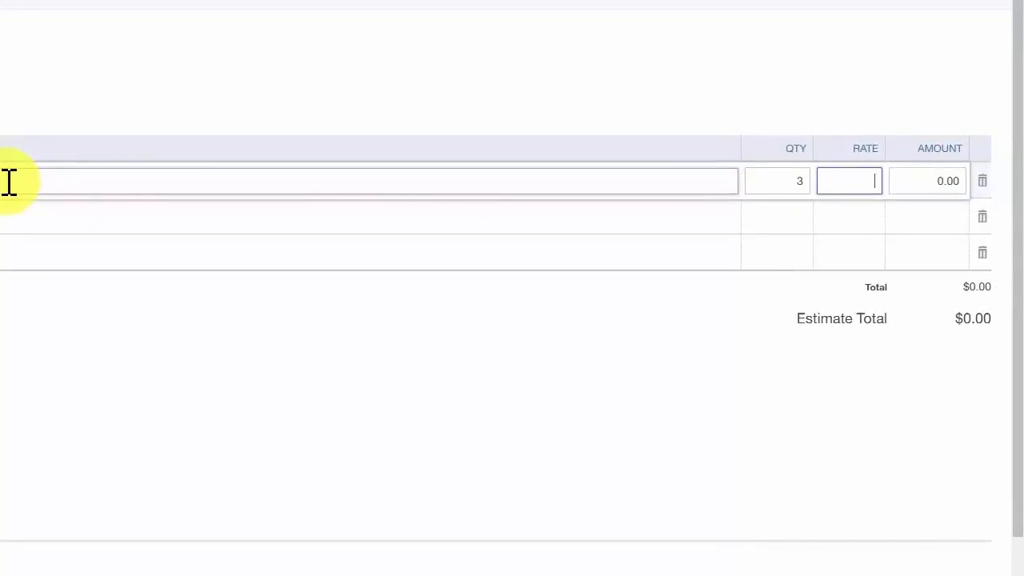
pyautogui.write('150.00')
pyautogui.press('Tab')
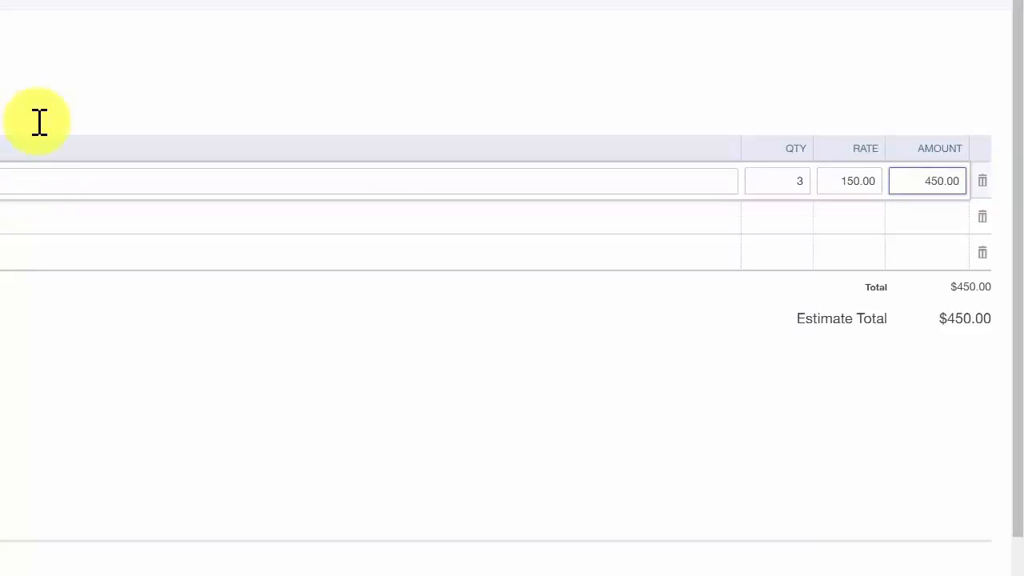
pyautogui.moveTo(917, 187); pyautogui.dragTo(978, 182)
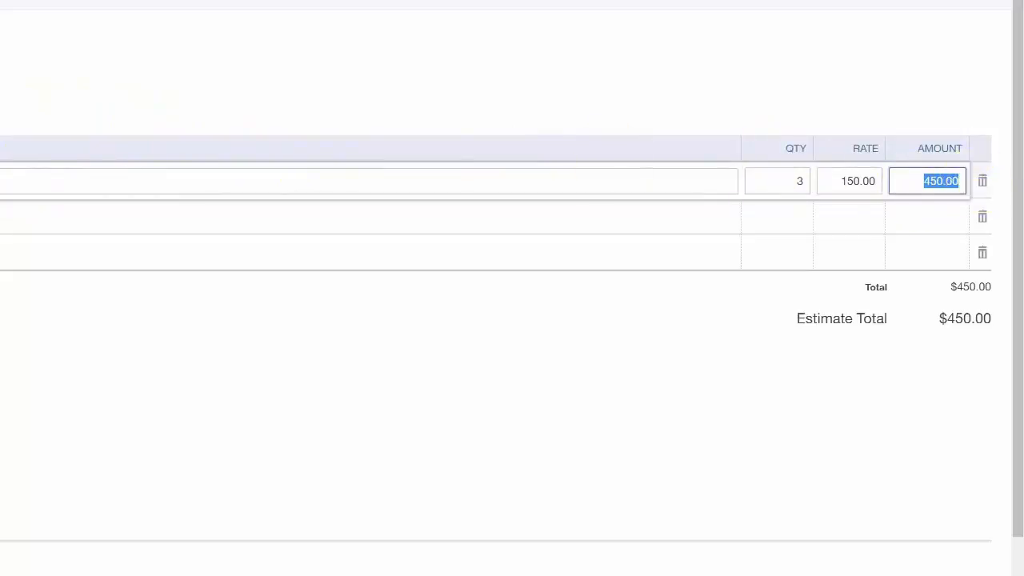
pyautogui.click(800, 182)
pyautogui.click(848, 182)
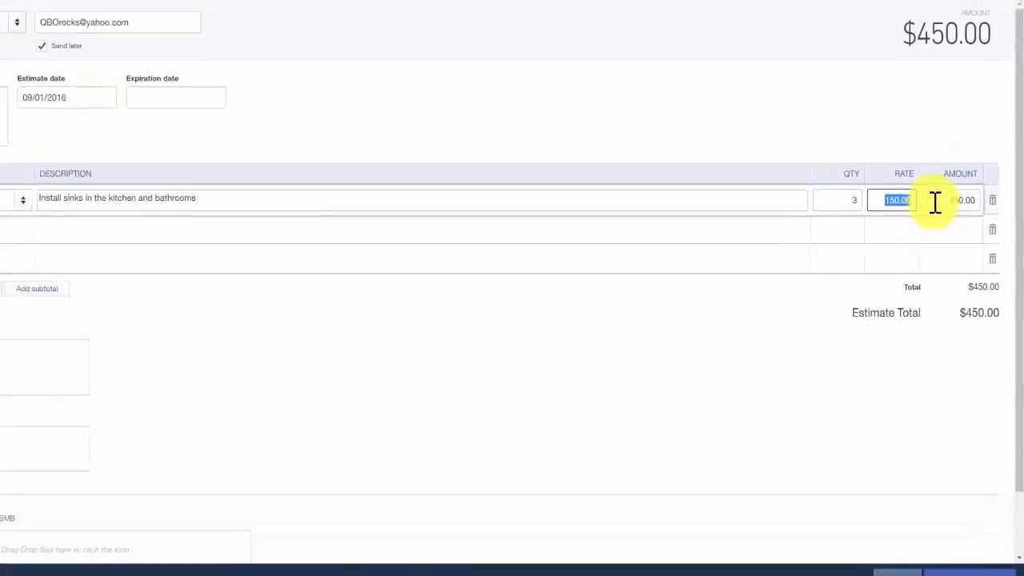
pyautogui.press('Tab')
pyautogui.press('Tab')
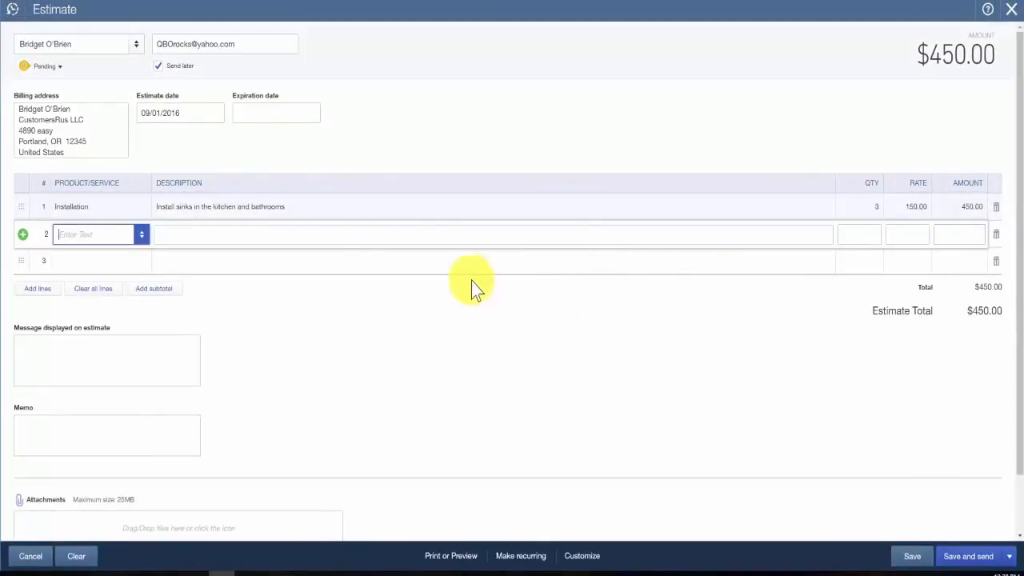
# - Add two Part lines: Kitchen Sink with quantity 1 at 125.00, and Bathroom Sink with quantity 2 at 125.00
pyautogui.click(141, 238)
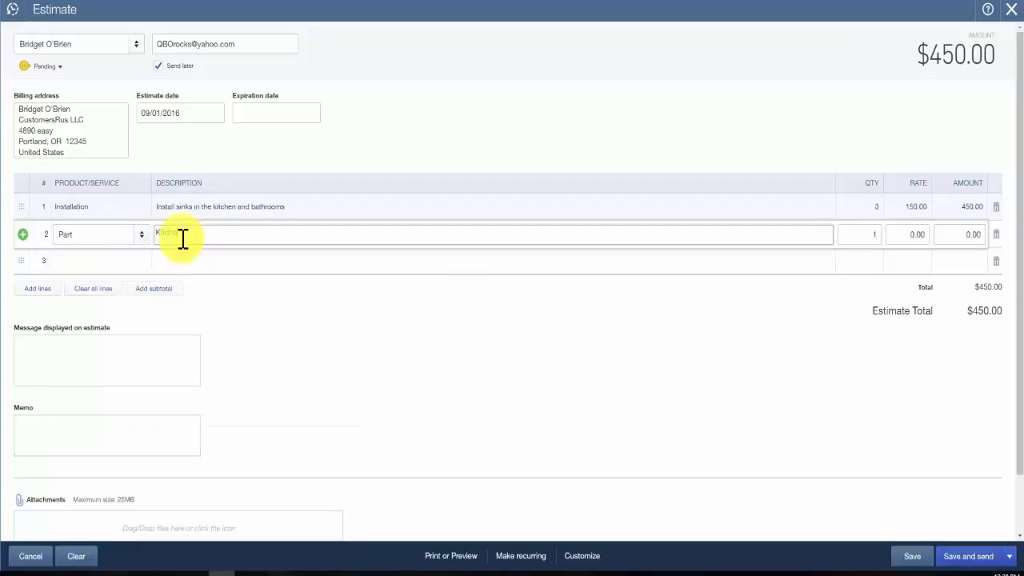
pyautogui.press('Tab')
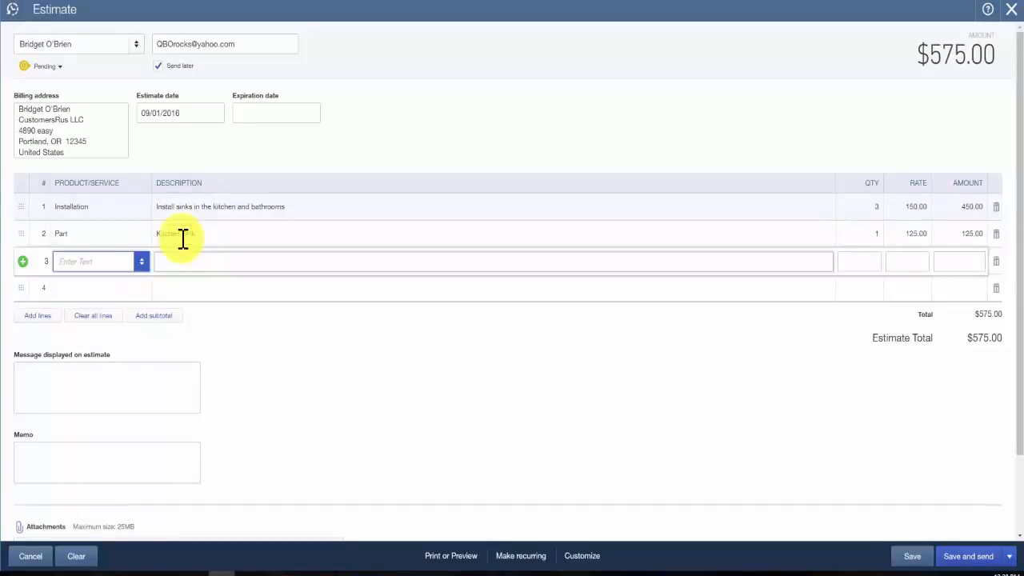
pyautogui.click(140, 261)
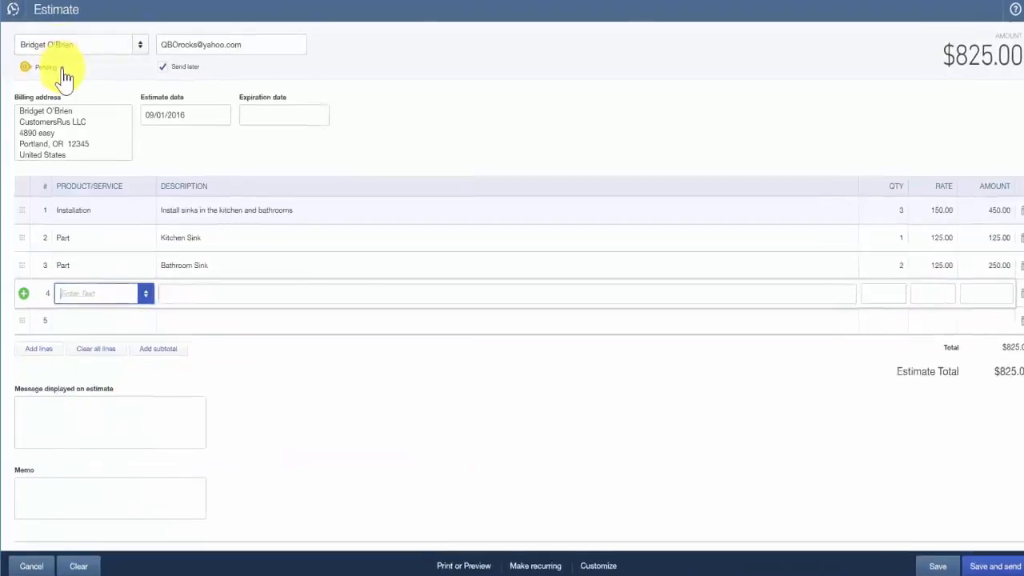
# - Review the available estimate statuses and choose Pending
pyautogui.click(61, 69)
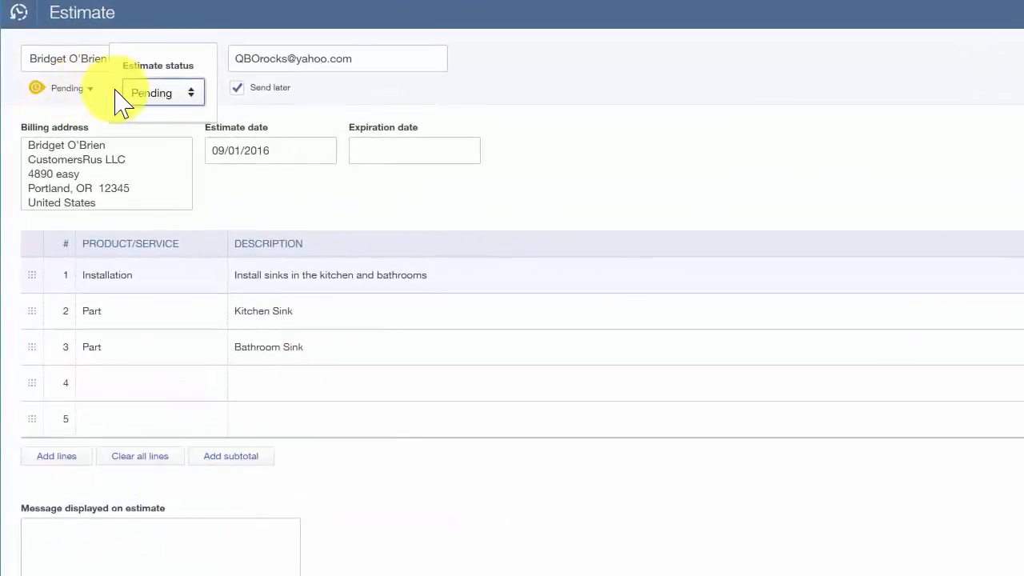
pyautogui.click(189, 94)
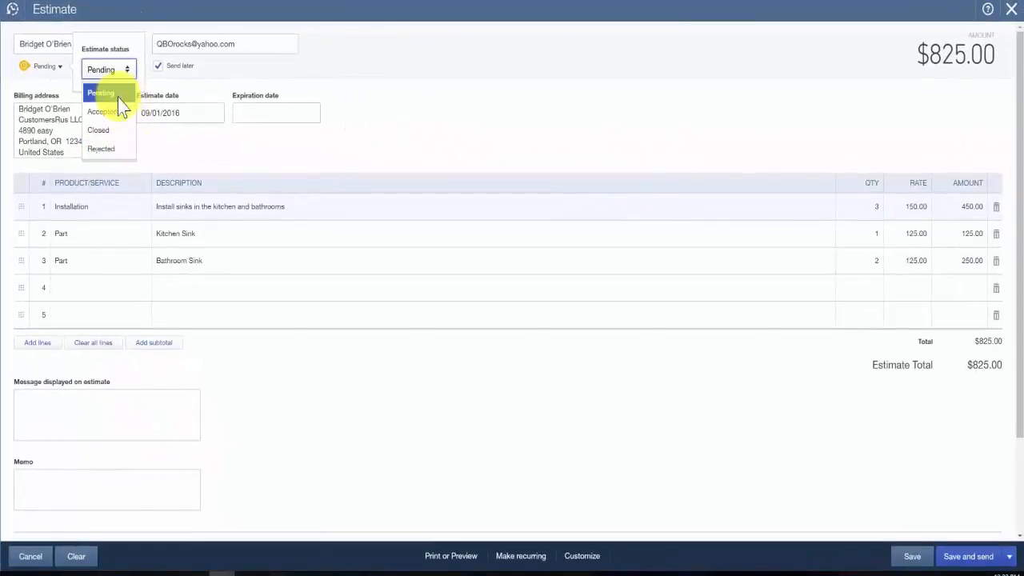
pyautogui.click(117, 98)
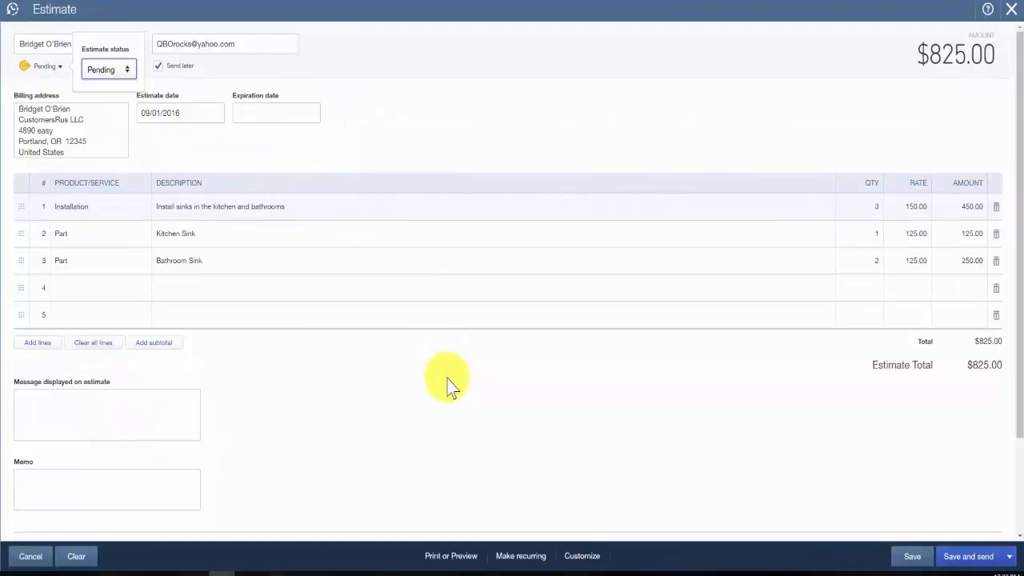
# - Preview the printable estimate, inspect it from the company header down to the acceptance lines, and close the preview
pyautogui.click(461, 558)
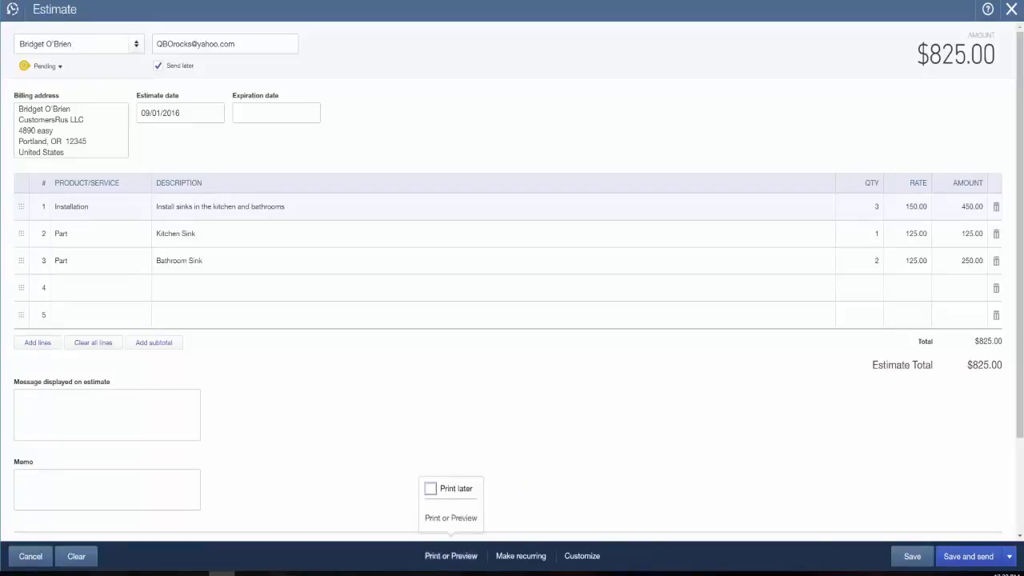
pyautogui.click(461, 520)
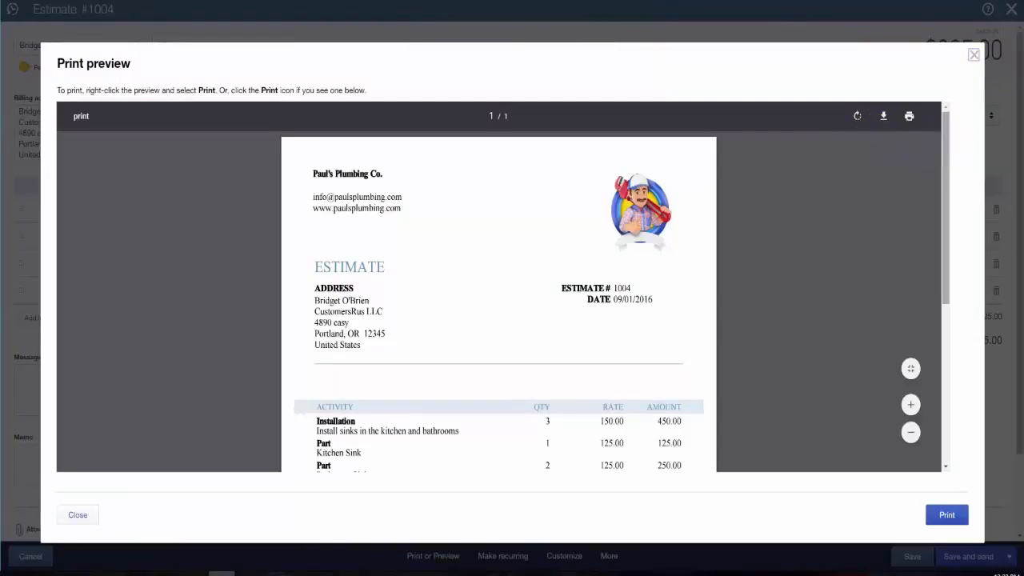
pyautogui.moveTo(946, 147); pyautogui.dragTo(952, 248)
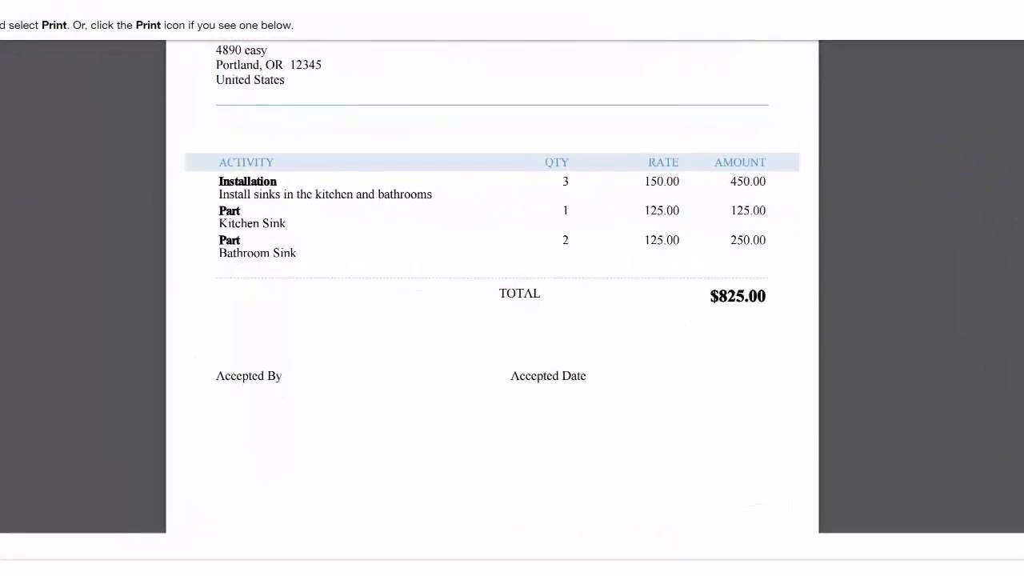
pyautogui.moveTo(1023, 249); pyautogui.dragTo(1022, 294)
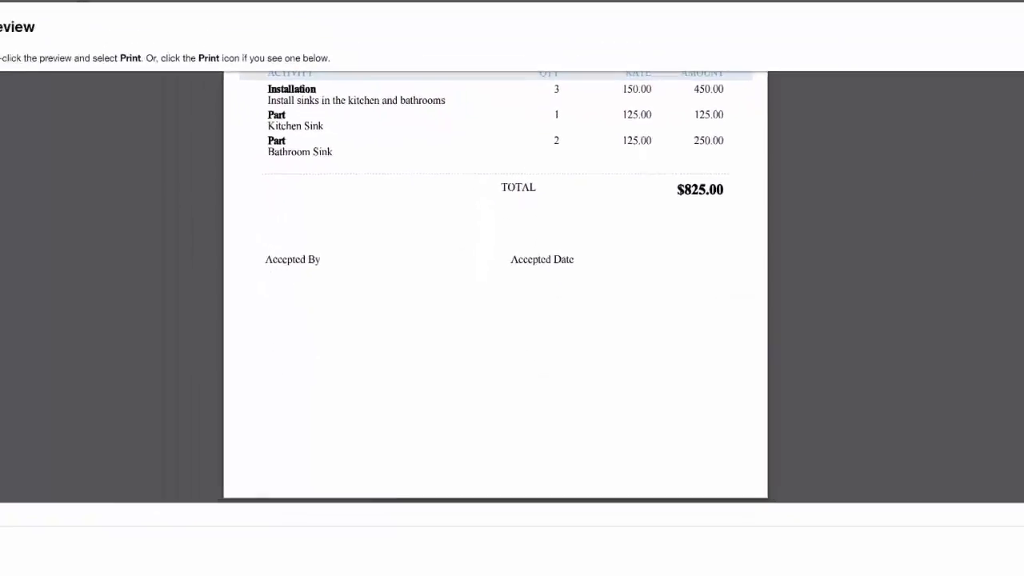
pyautogui.moveTo(971, 309); pyautogui.dragTo(947, 108)
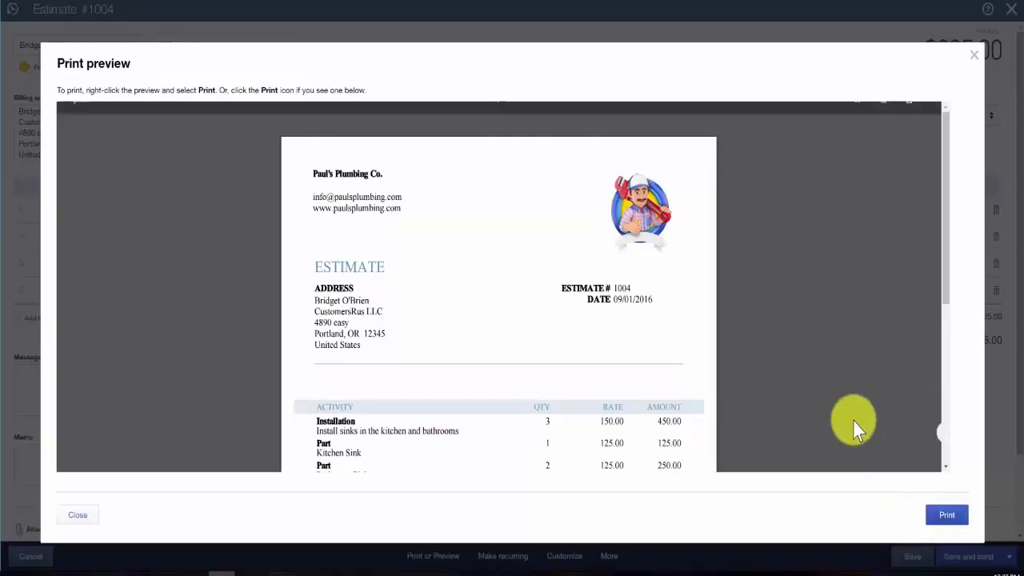
pyautogui.click(974, 61)
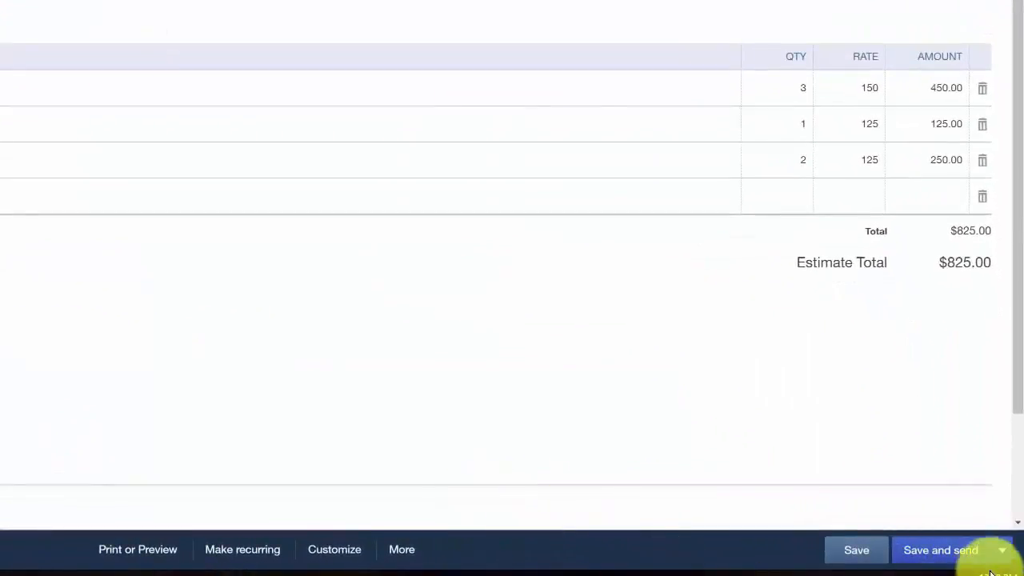
# - Save the estimate for sending by email, and check the recipient address and the subject line of the message
pyautogui.click(1004, 550)
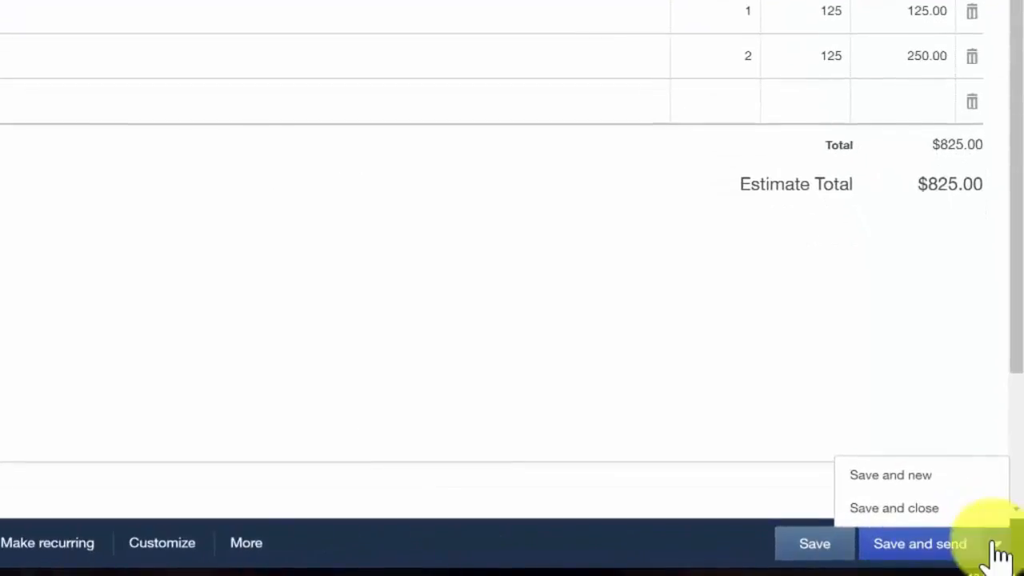
pyautogui.click(927, 556)
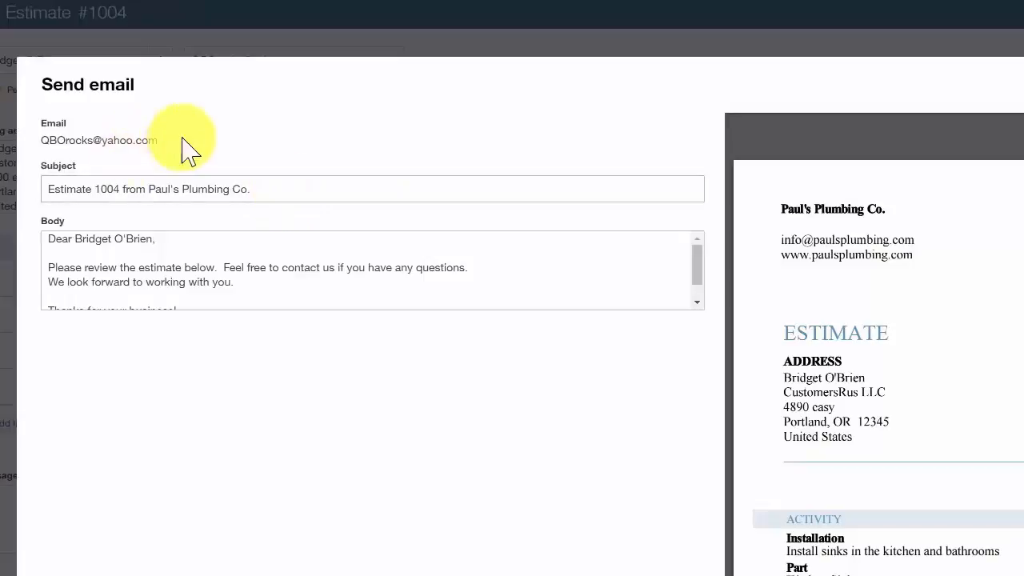
pyautogui.moveTo(182, 141); pyautogui.dragTo(32, 152)
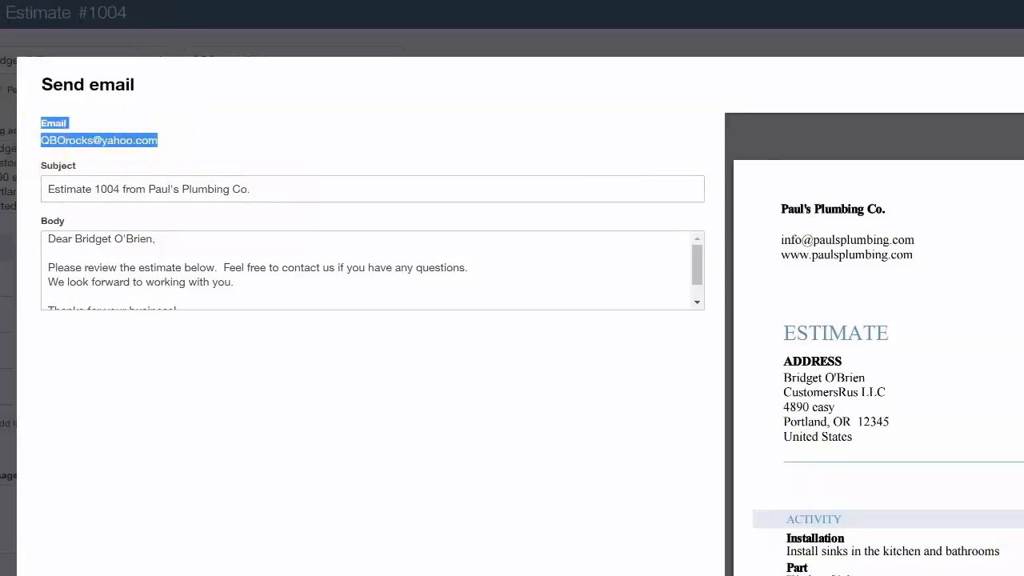
pyautogui.click(270, 196)
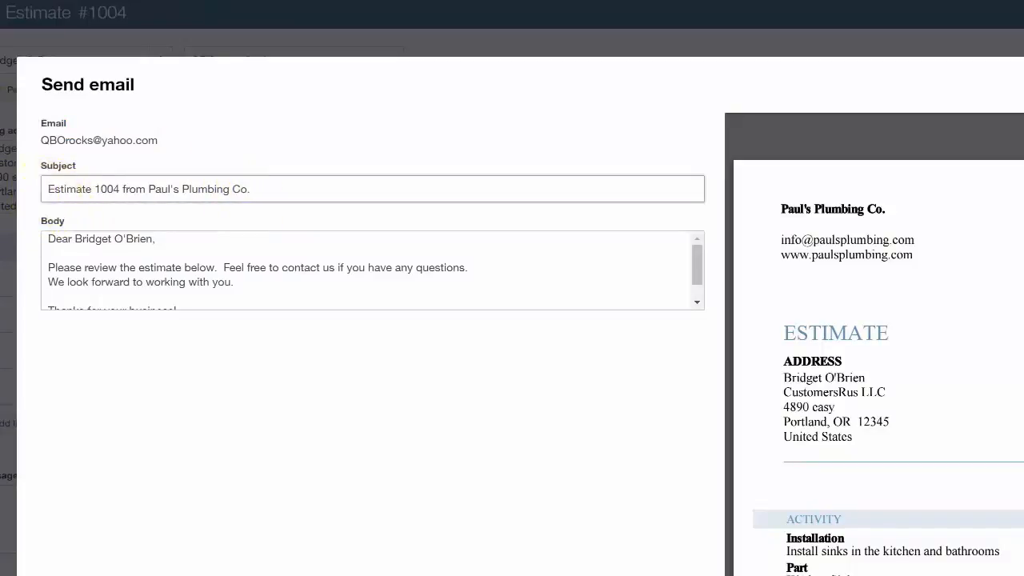
pyautogui.moveTo(47, 189); pyautogui.dragTo(131, 184)
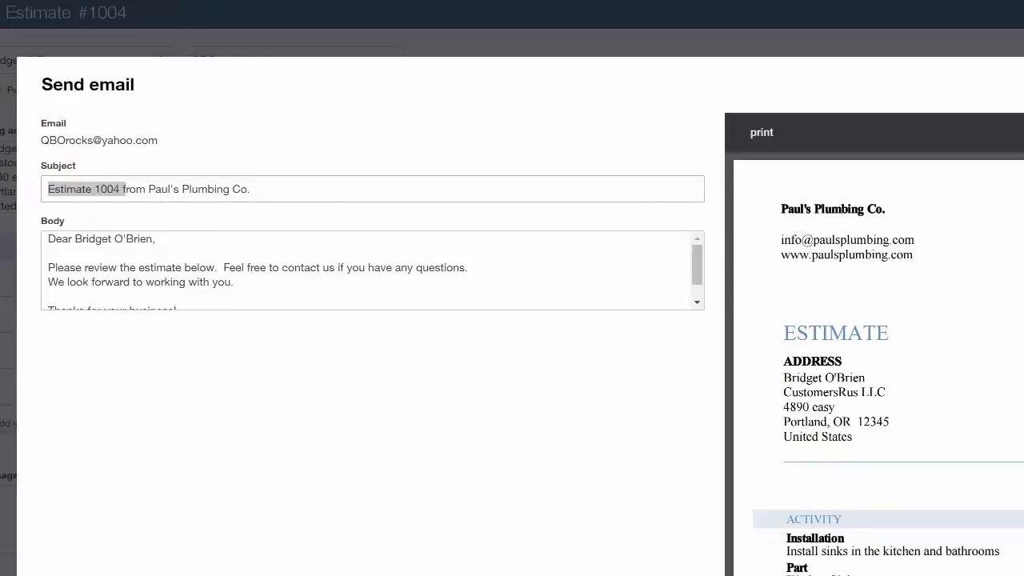
pyautogui.click(262, 189)
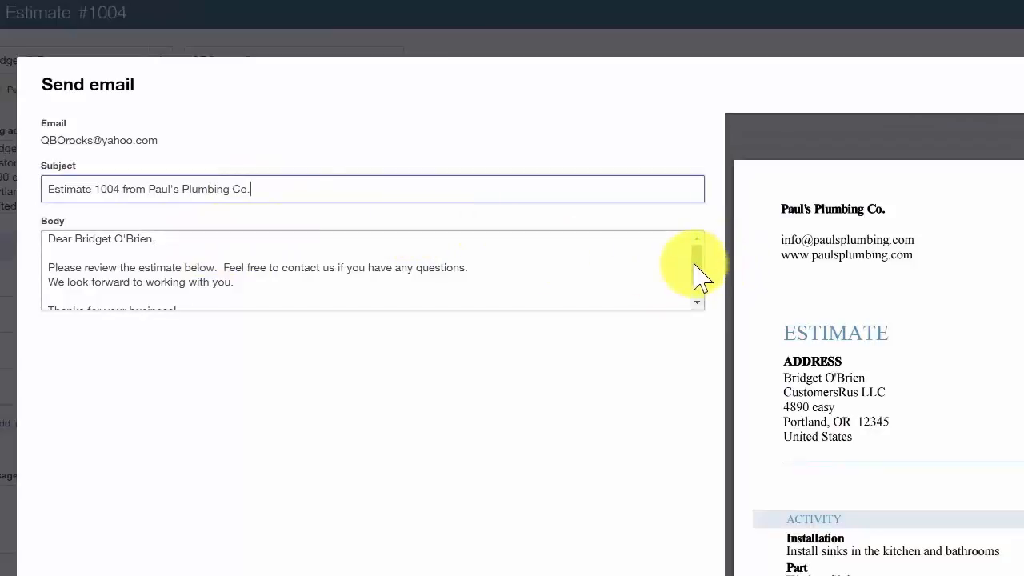
# - Review the email's body text, and save the estimate to the send queue and close it
pyautogui.press('Tab')
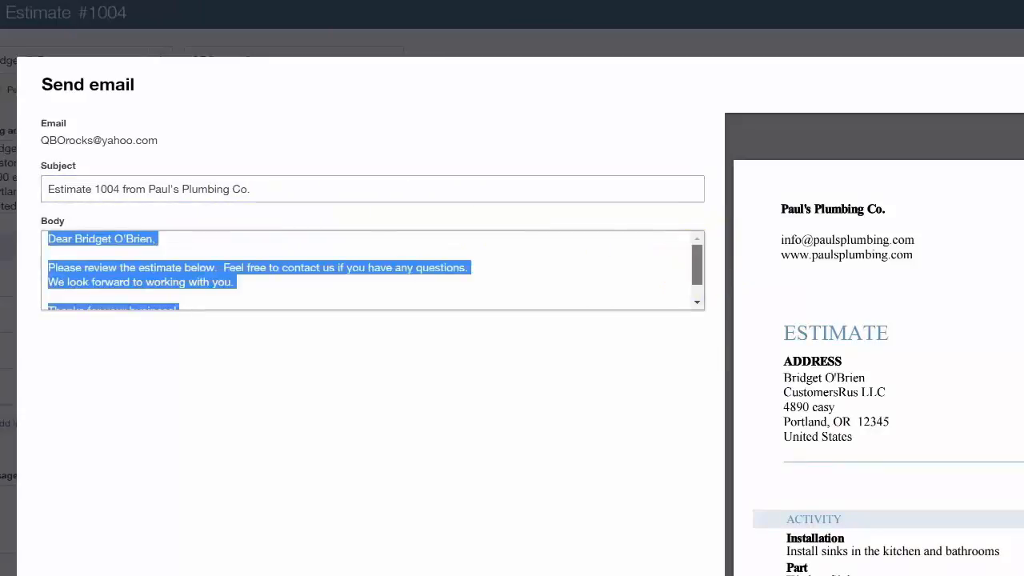
pyautogui.moveTo(694, 265); pyautogui.dragTo(697, 236)
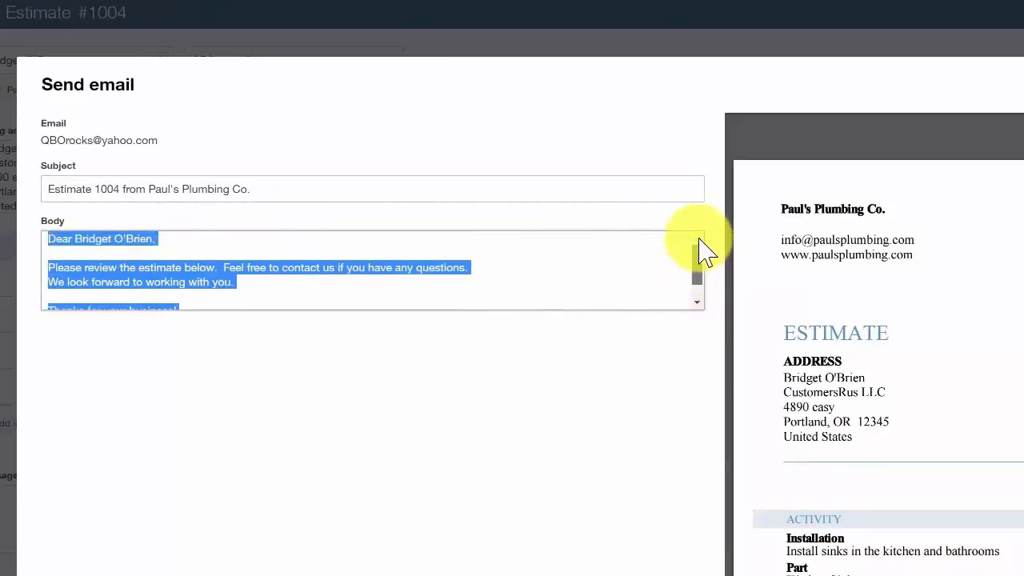
pyautogui.click(239, 240)
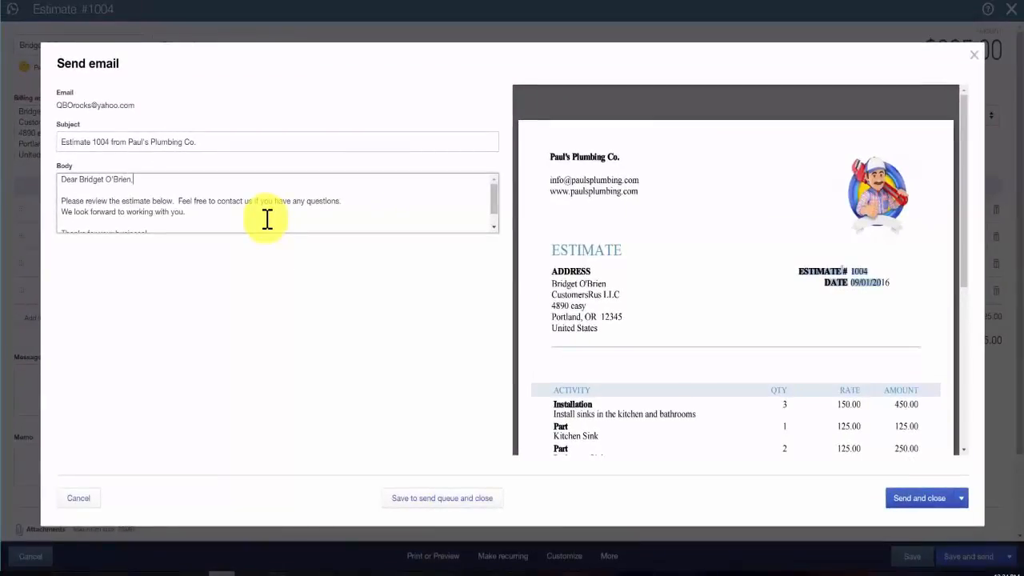
pyautogui.click(452, 510)
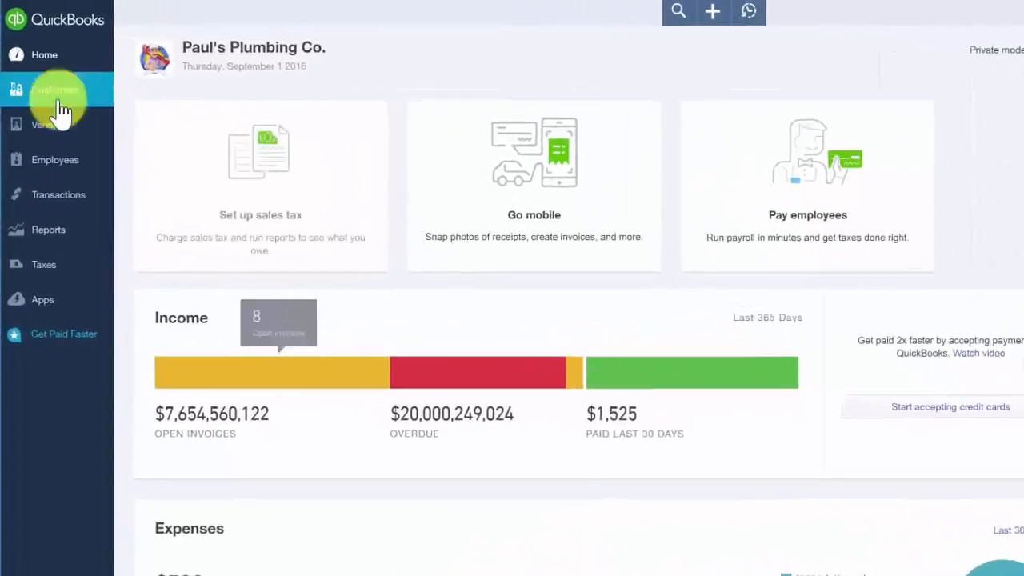
# - Open the record of the CustomersRus LLC customer from the customer list
pyautogui.click(36, 76)
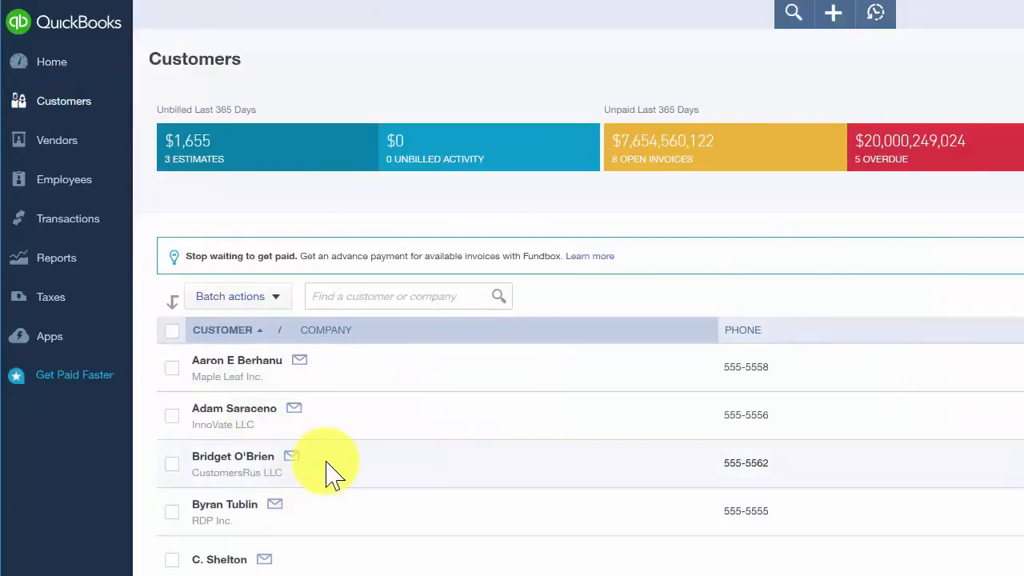
pyautogui.click(254, 459)
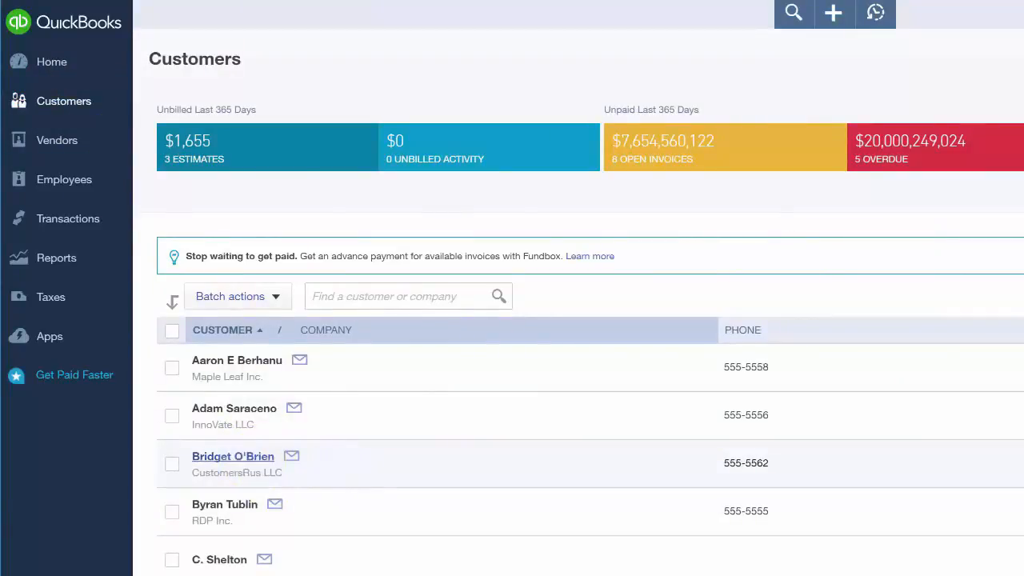